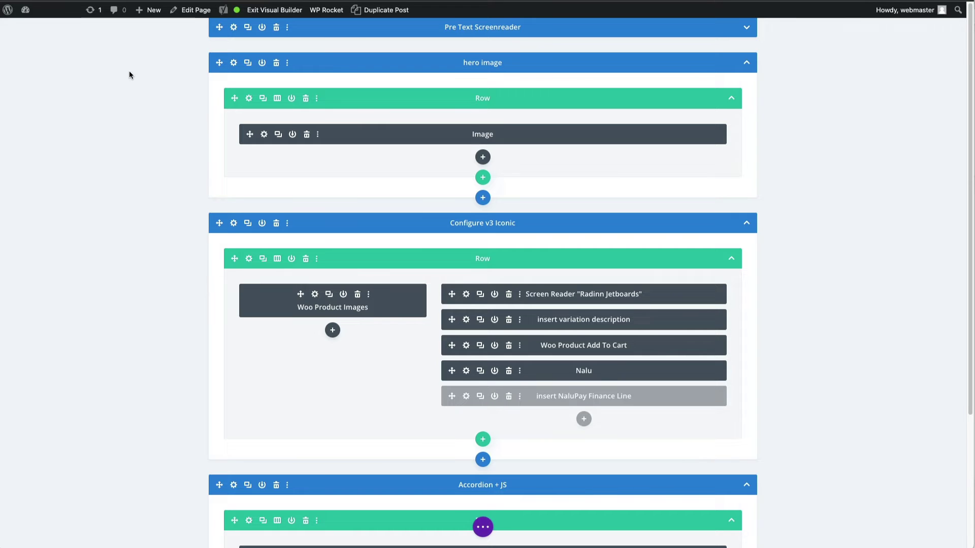
Clear the site's local storage by running localStorage.clear() in the DevTools console
right_click(130, 74)
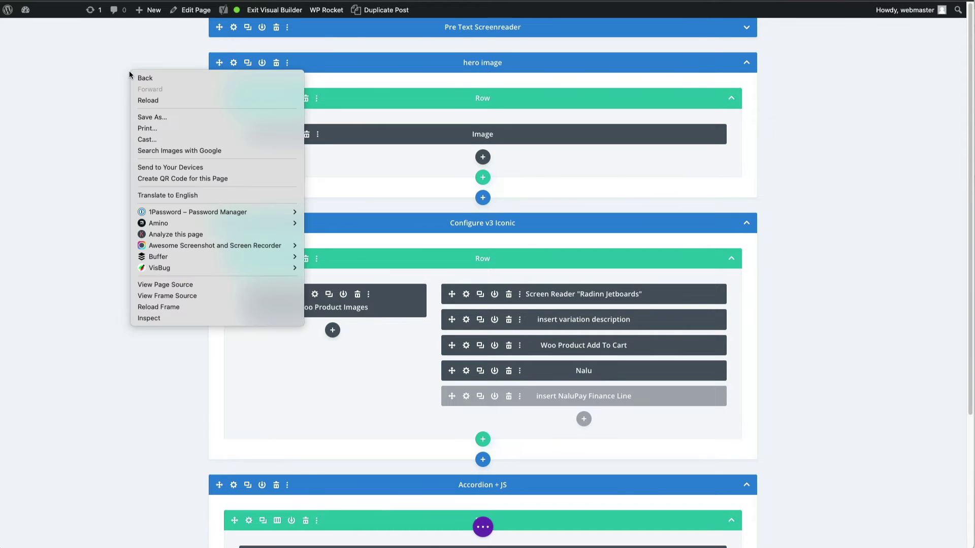
left_click(144, 318)
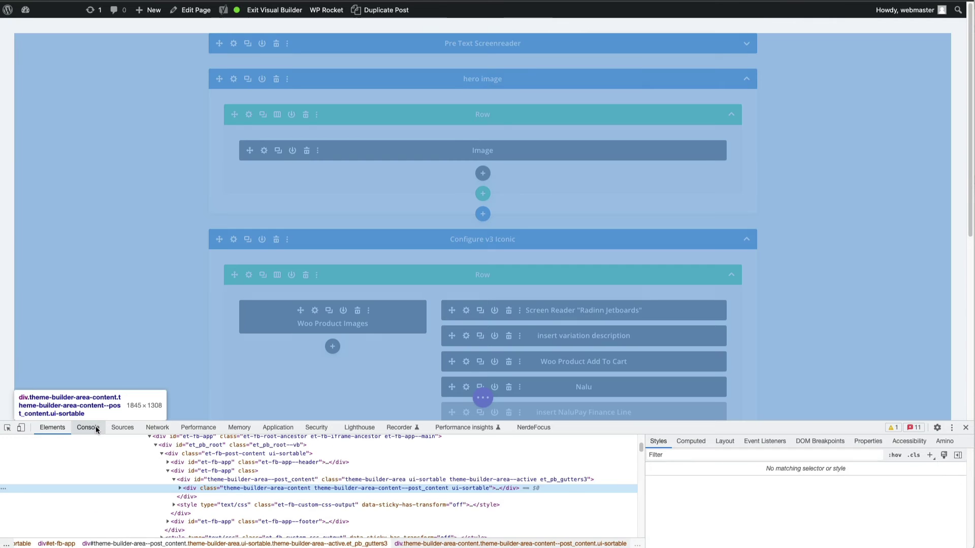
left_click(95, 428)
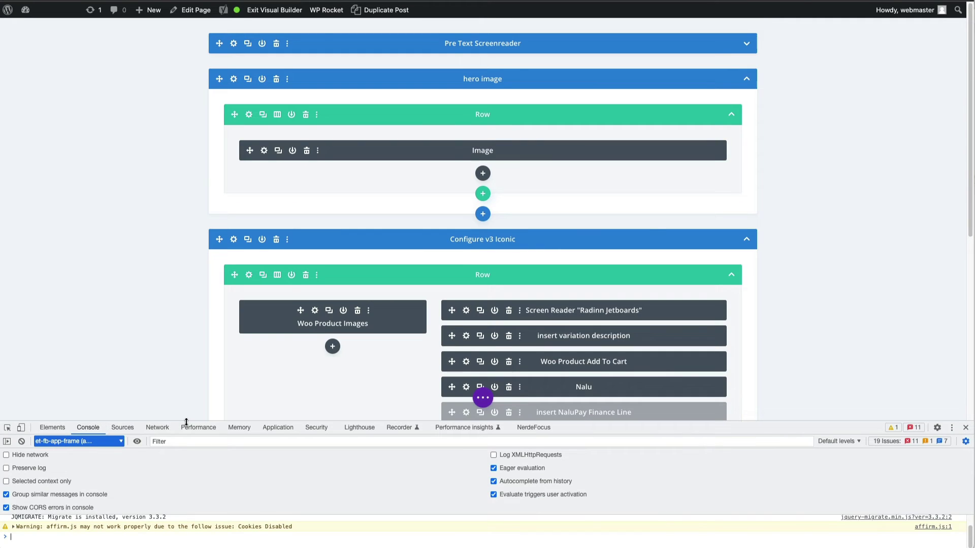
left_click_drag(176, 421, 211, 284)
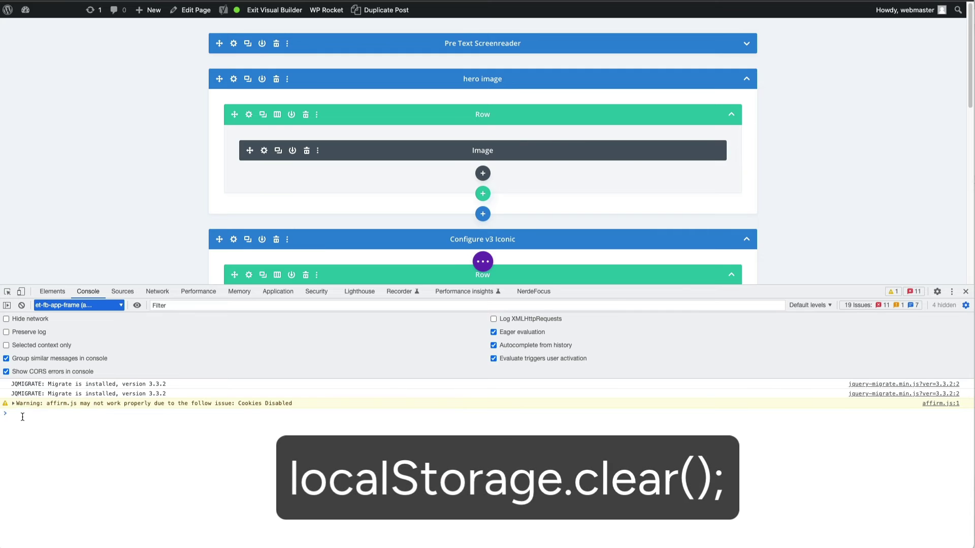
type("localStorage.clear();")
key("Return")
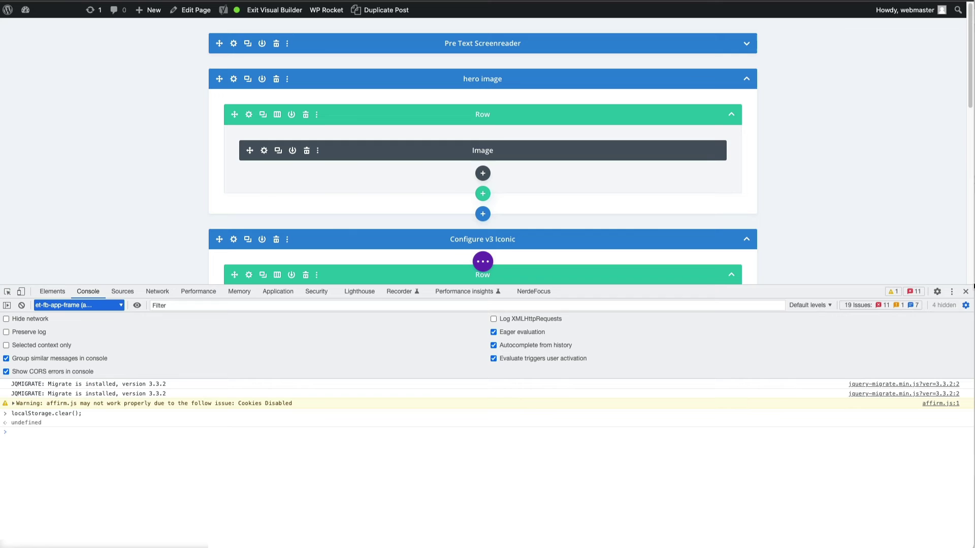
Close DevTools and reload the Divi visual builder page from the admin bar
left_click(965, 291)
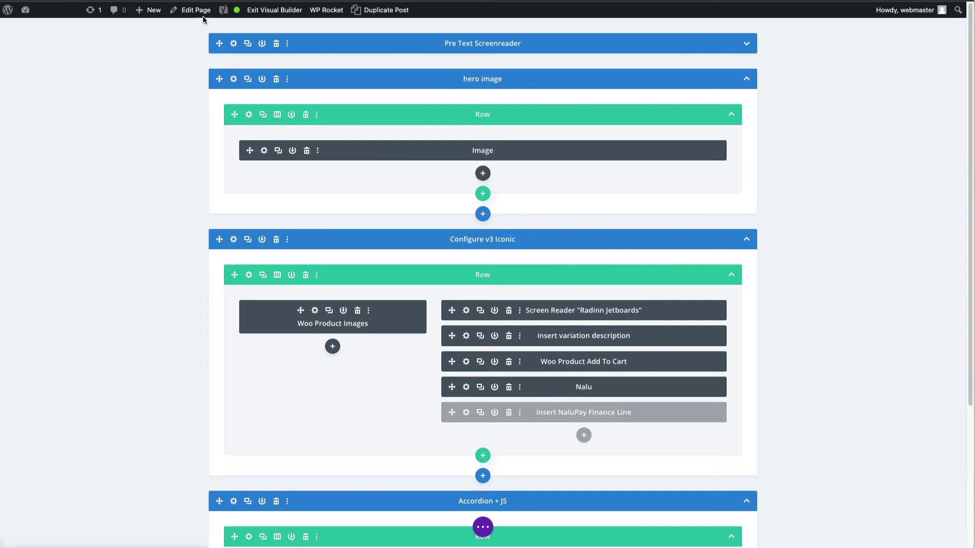
left_click(274, 11)
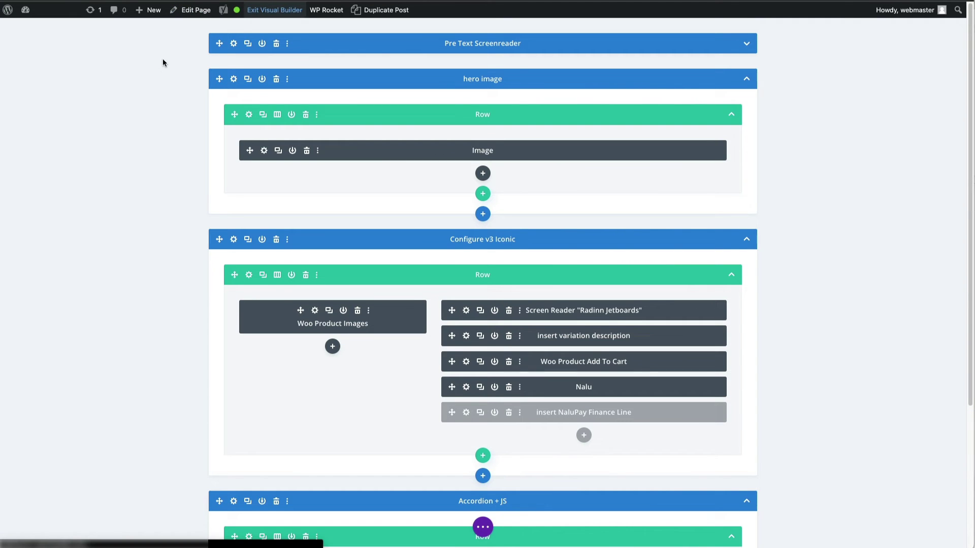